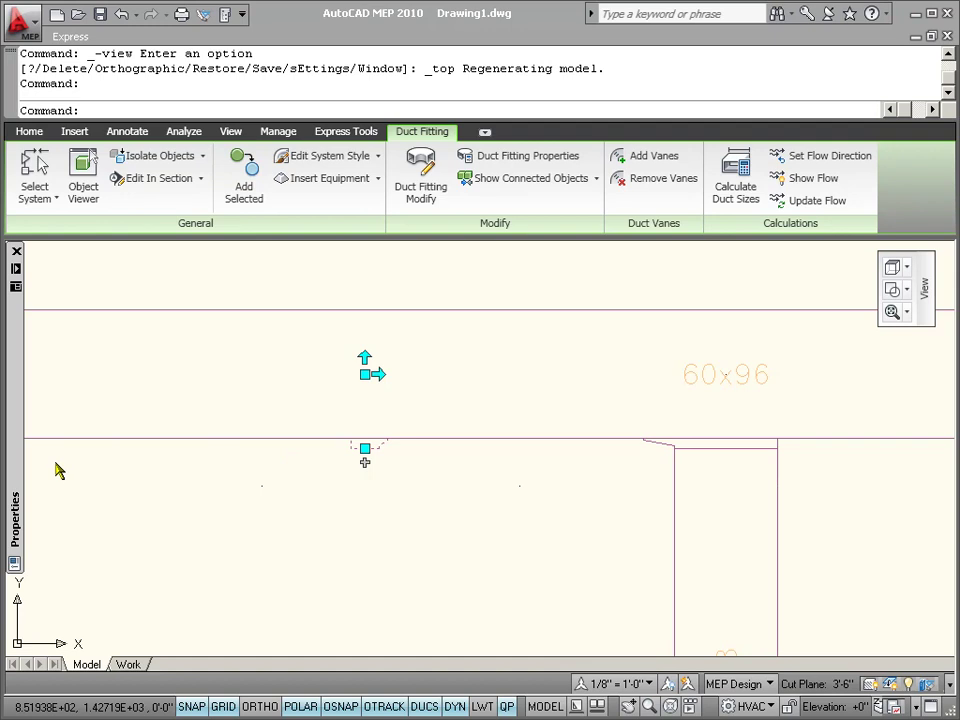
- Open the selected takeoff's duct fitting properties and set its off-center side to Left
{"action": "right_click", "coordinate": [421, 458]}
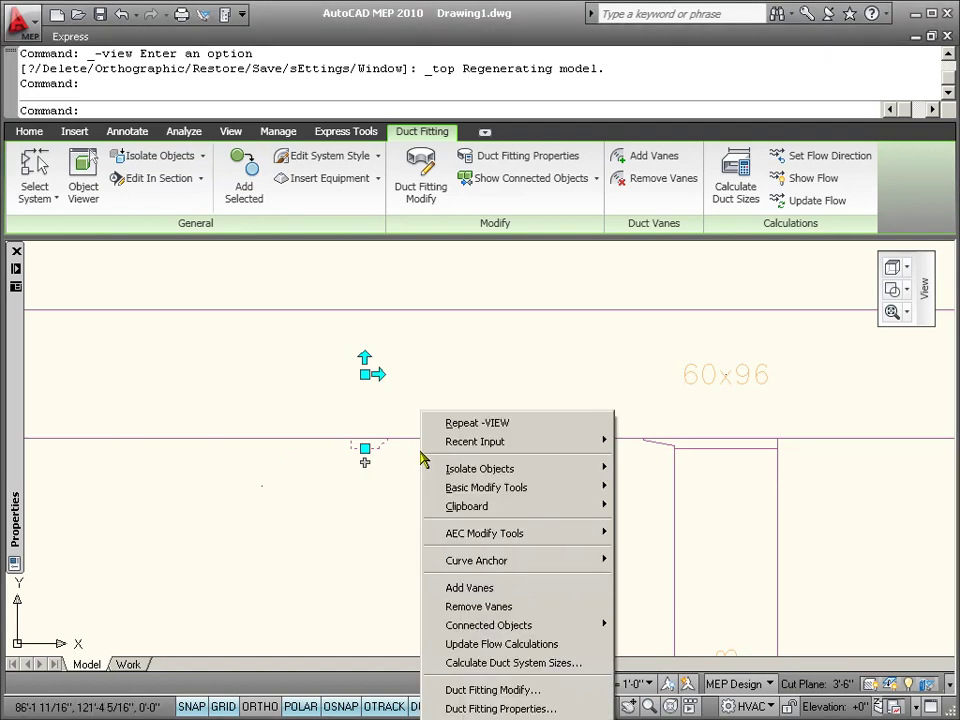
{"action": "left_click", "coordinate": [500, 708]}
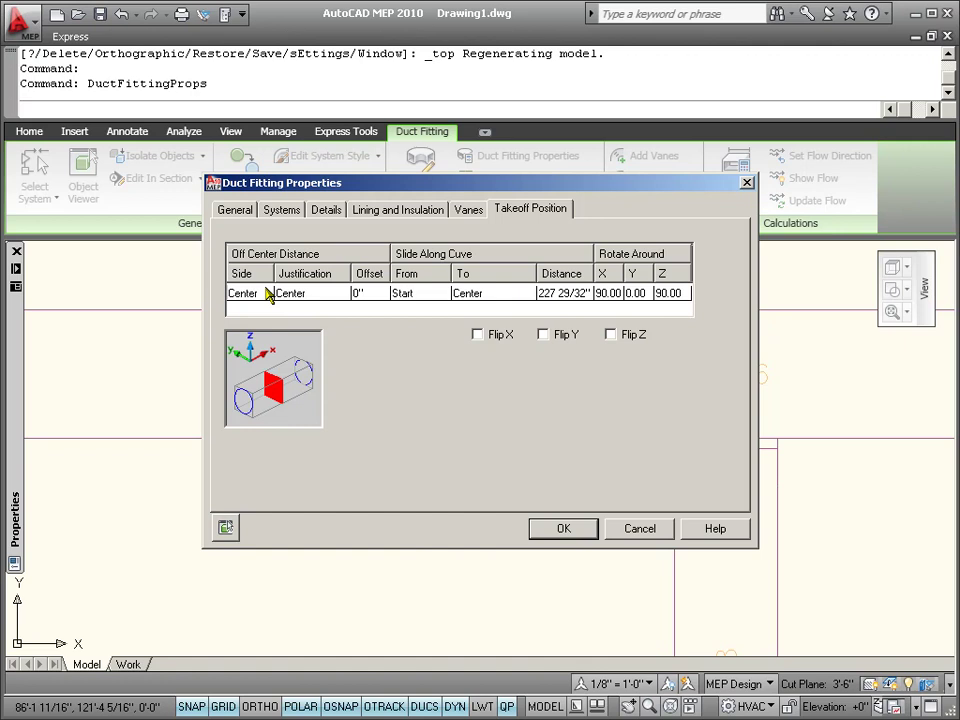
{"action": "left_click", "coordinate": [268, 293]}
{"action": "left_click", "coordinate": [267, 294]}
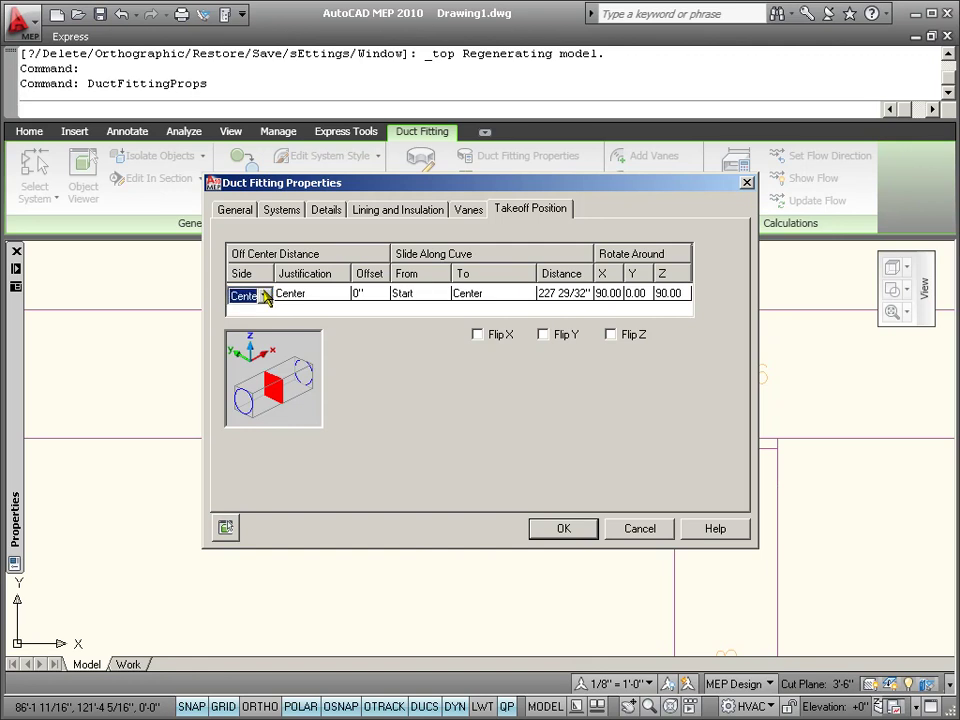
{"action": "left_click", "coordinate": [265, 295]}
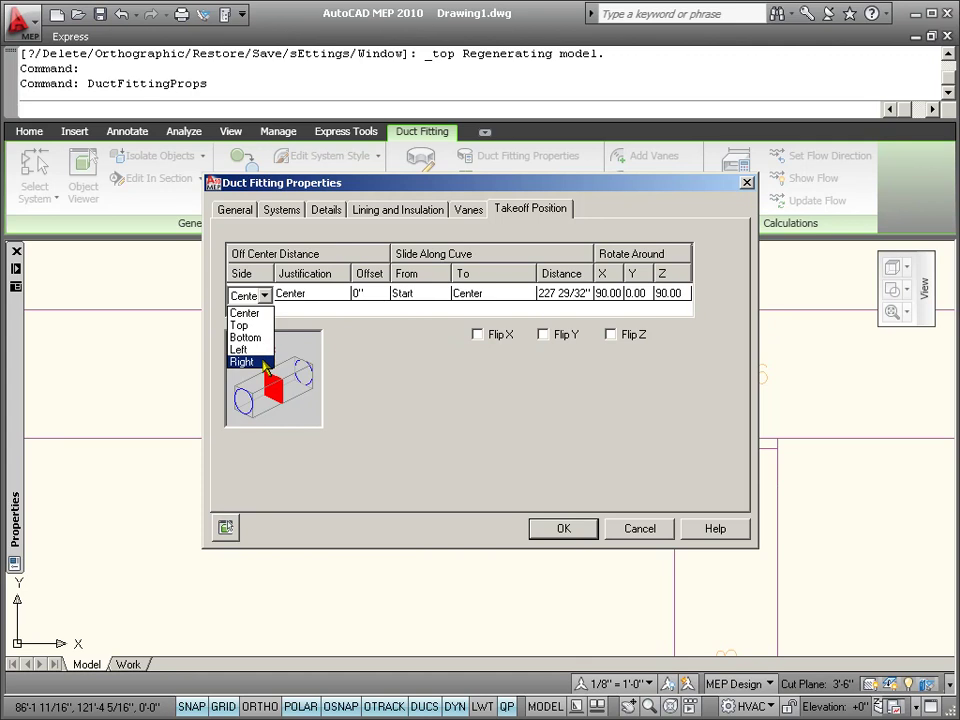
{"action": "left_click", "coordinate": [360, 364]}
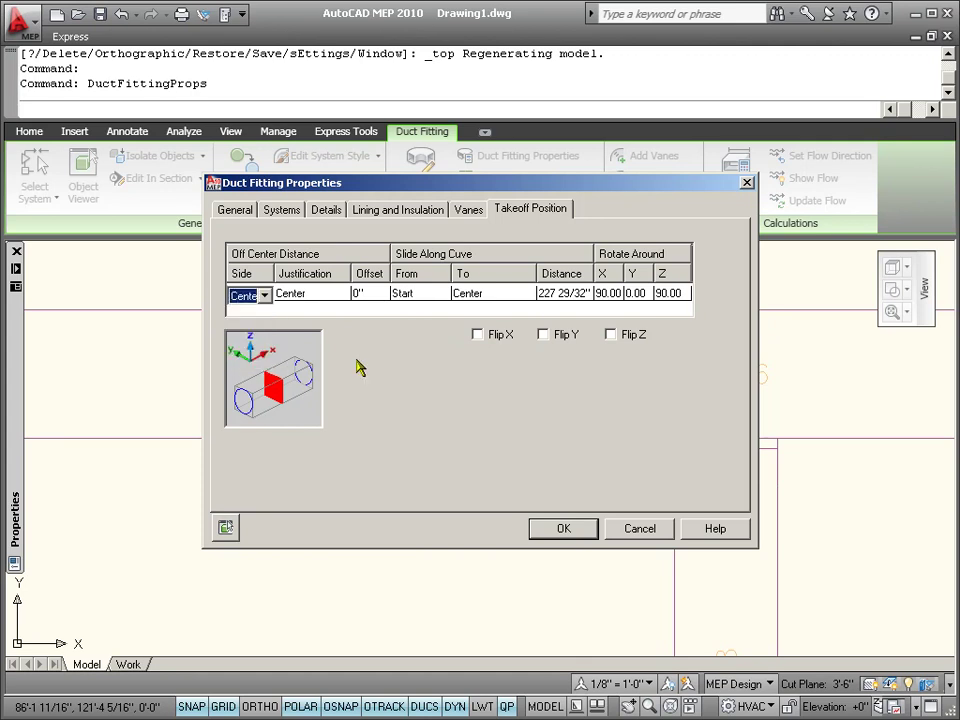
{"action": "left_click", "coordinate": [343, 300]}
{"action": "left_click", "coordinate": [341, 295]}
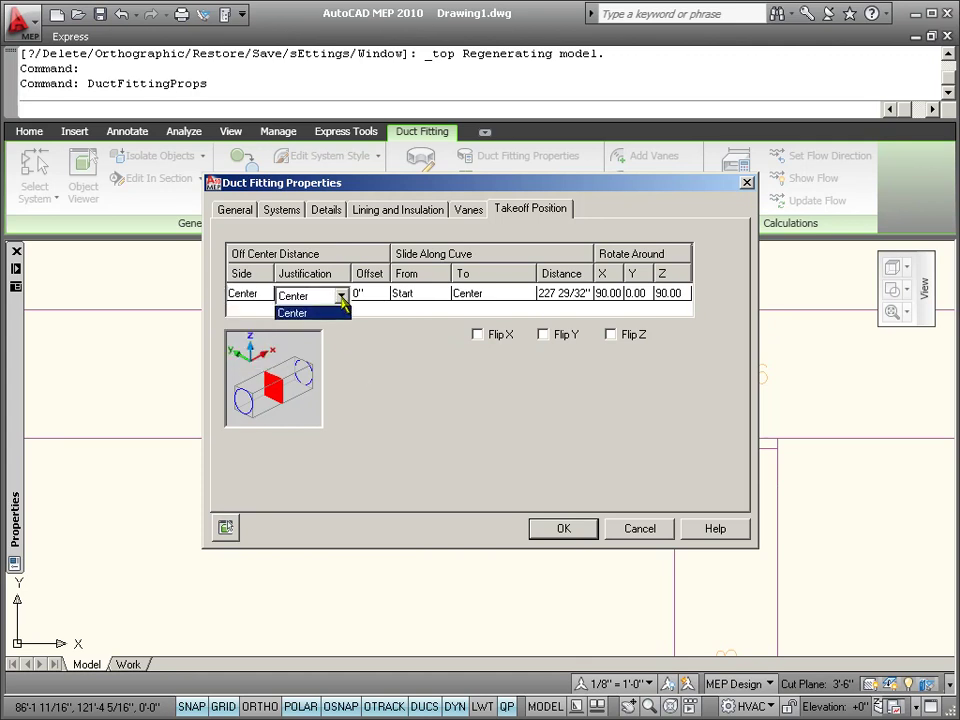
{"action": "left_click", "coordinate": [303, 302]}
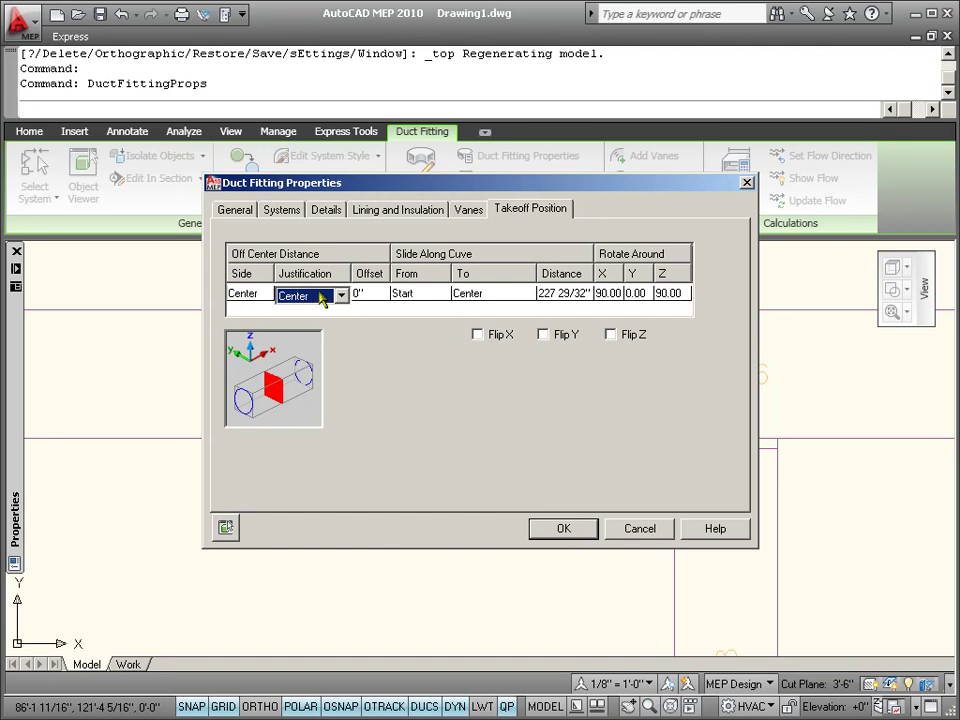
{"action": "left_click", "coordinate": [250, 293]}
{"action": "left_click", "coordinate": [264, 295]}
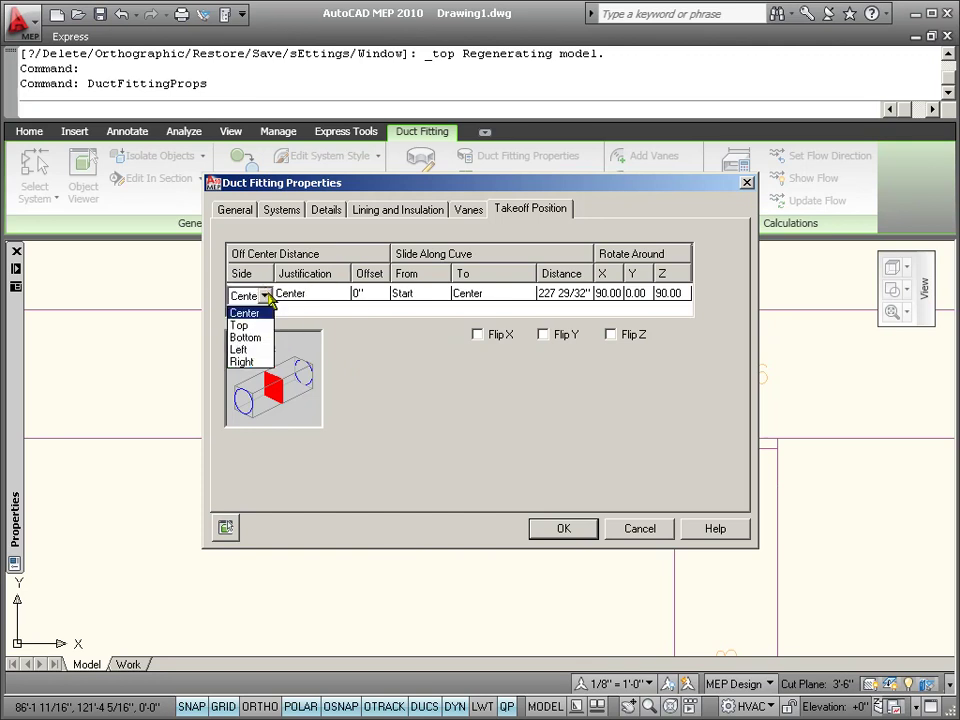
{"action": "left_click", "coordinate": [240, 349]}
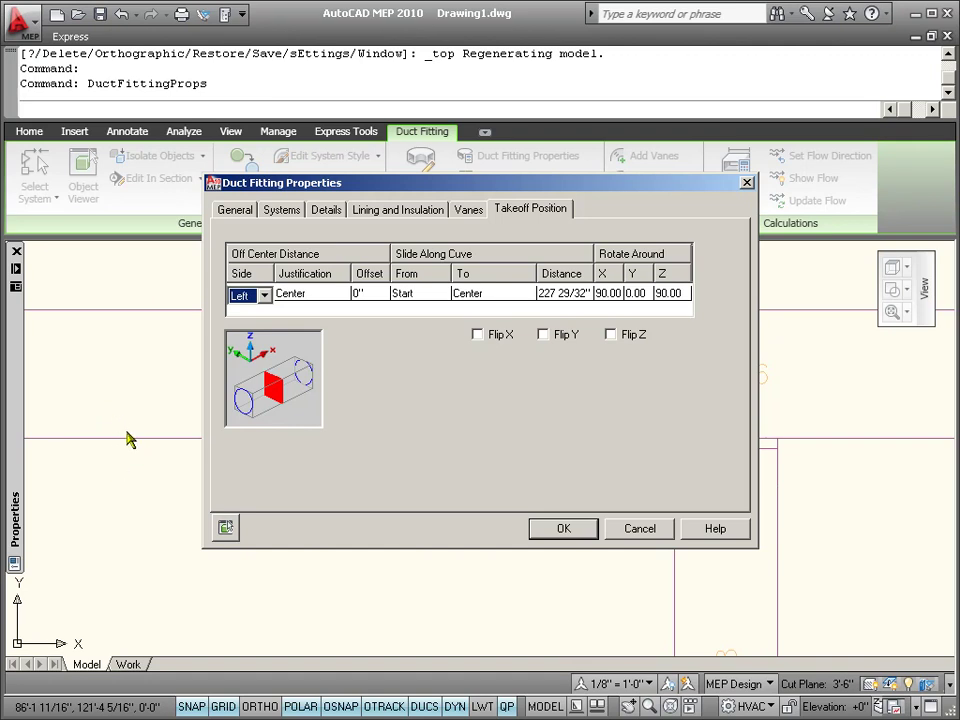
- Set the takeoff's justification to Top with a 4" offset and apply the position
{"action": "left_click", "coordinate": [336, 296]}
{"action": "left_click", "coordinate": [336, 299]}
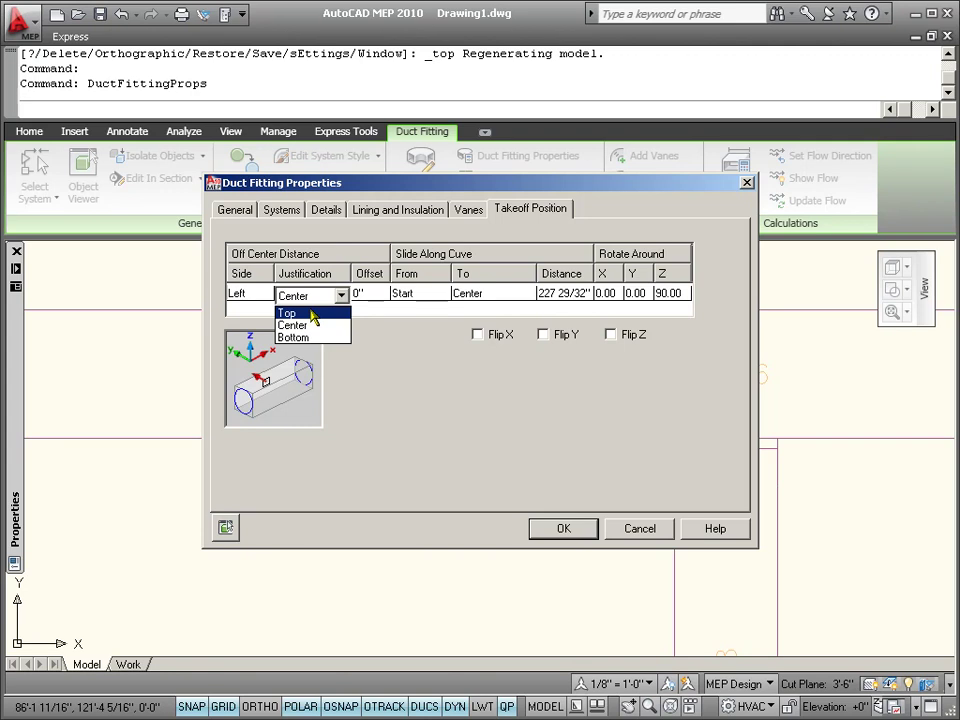
{"action": "left_click", "coordinate": [312, 315]}
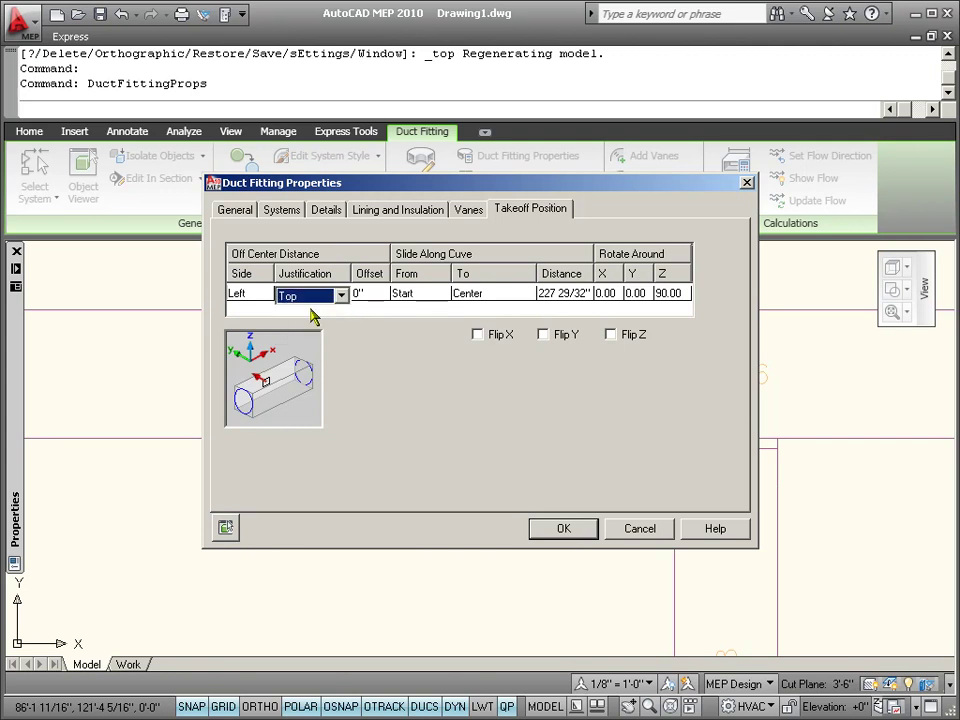
{"action": "left_click", "coordinate": [370, 294]}
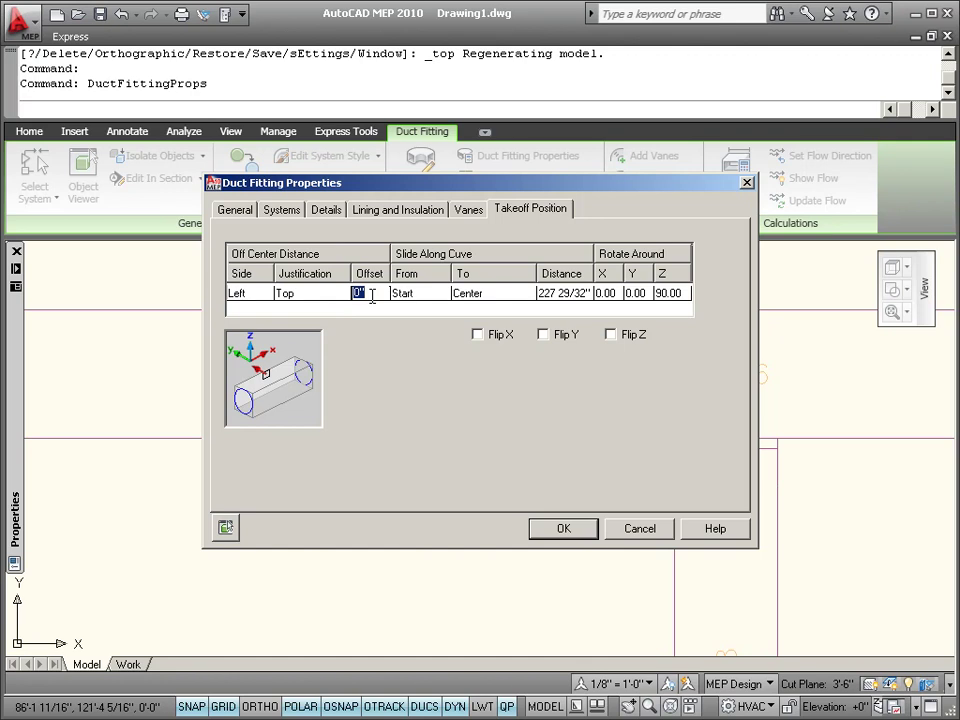
{"action": "type", "text": "4"}
{"action": "left_click", "coordinate": [557, 532]}
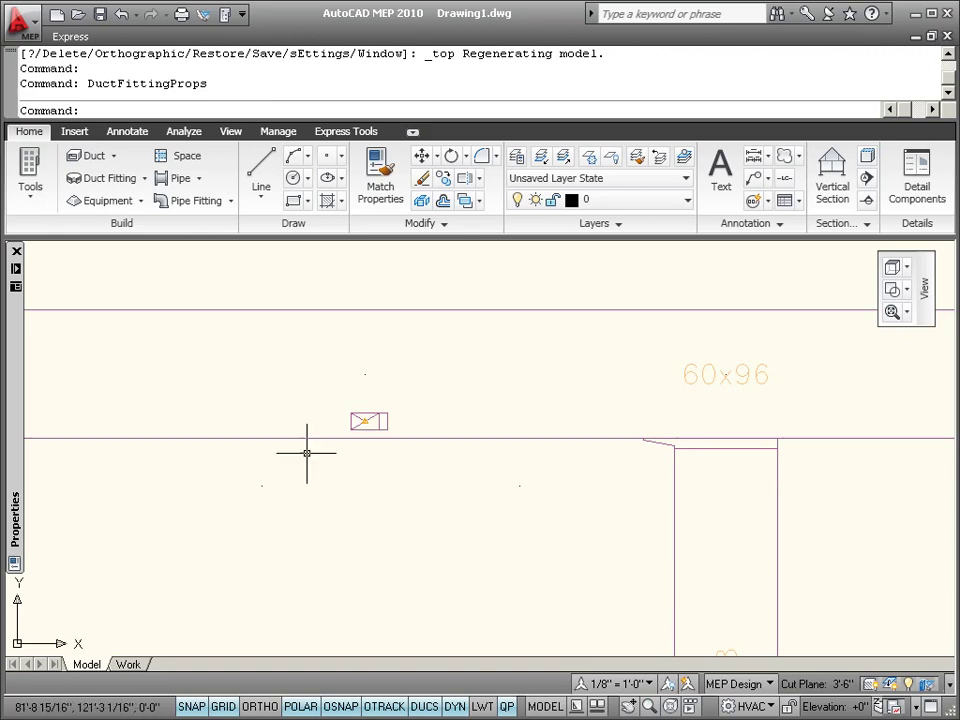
- Change the small takeoff's position to the Bottom side of the duct with Right justification
{"action": "left_click", "coordinate": [372, 420]}
{"action": "right_click", "coordinate": [378, 422]}
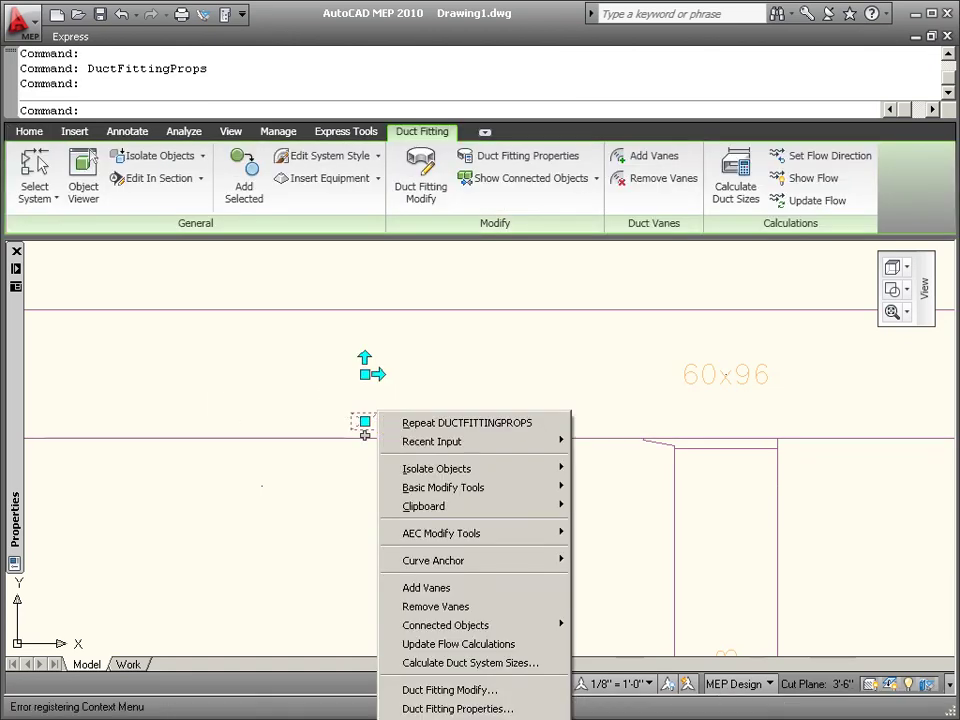
{"action": "left_click", "coordinate": [456, 709]}
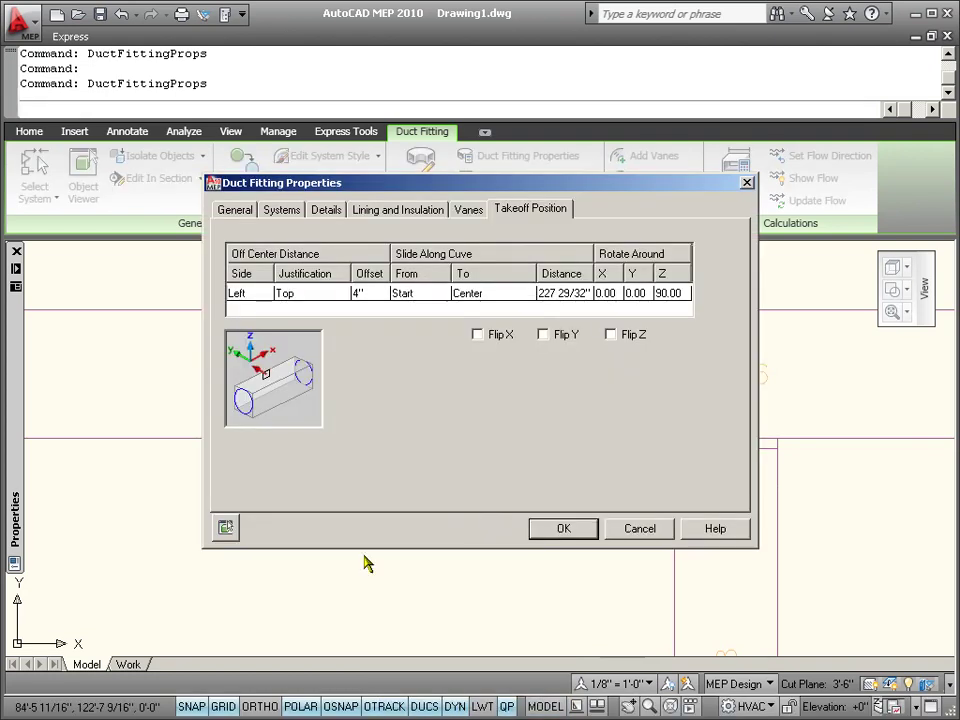
{"action": "left_click", "coordinate": [266, 293]}
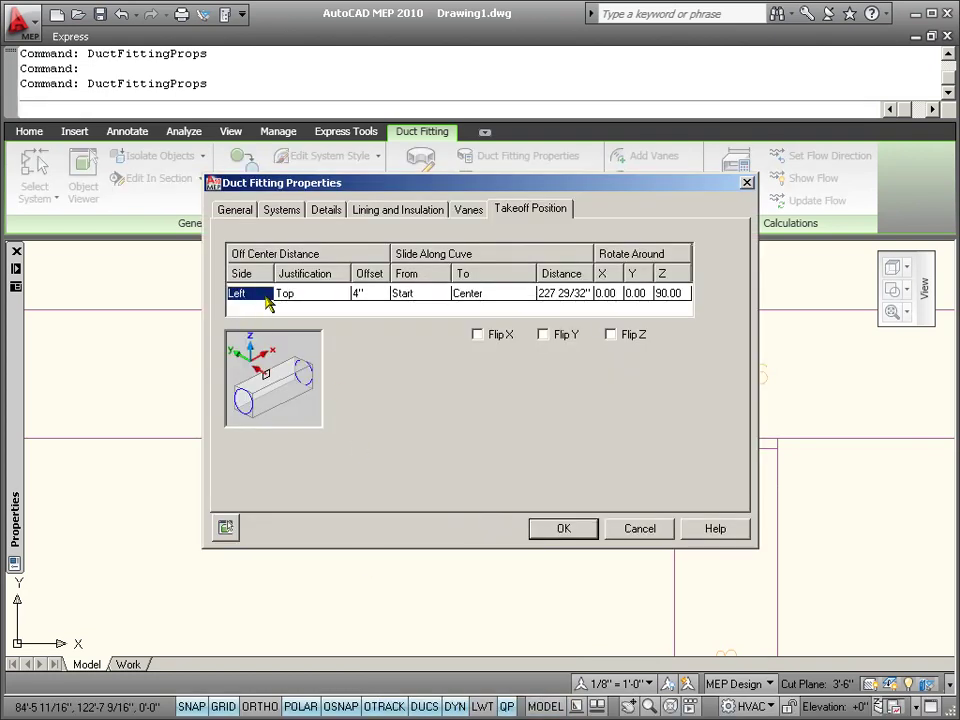
{"action": "left_click", "coordinate": [265, 297]}
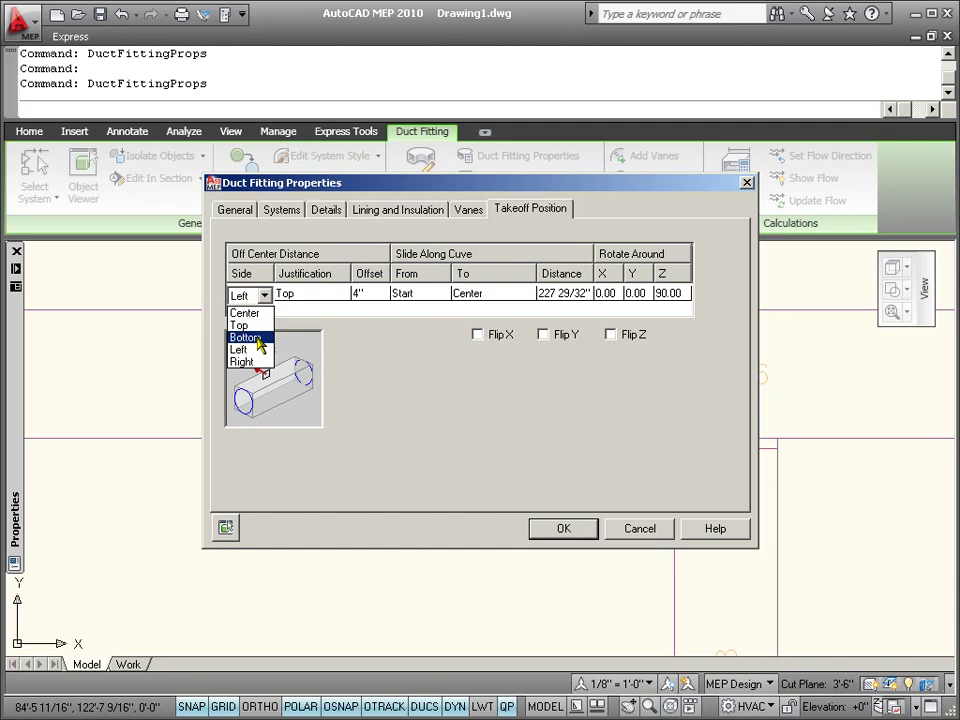
{"action": "left_click", "coordinate": [250, 337]}
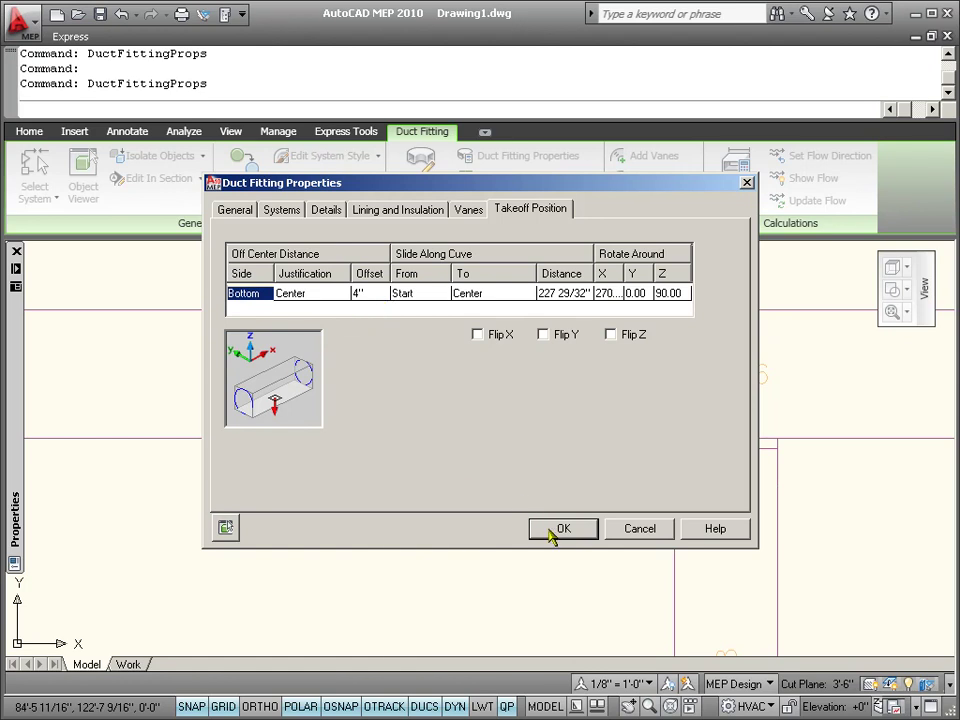
{"action": "left_click", "coordinate": [343, 295]}
{"action": "left_click", "coordinate": [342, 295]}
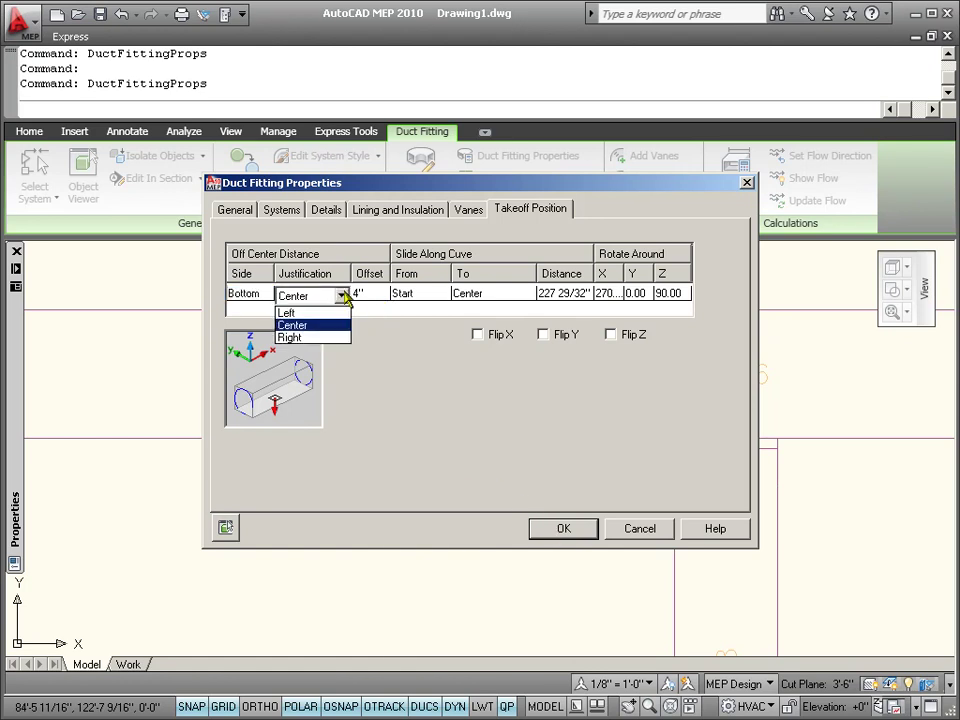
{"action": "left_click", "coordinate": [313, 337]}
{"action": "left_click", "coordinate": [560, 529]}
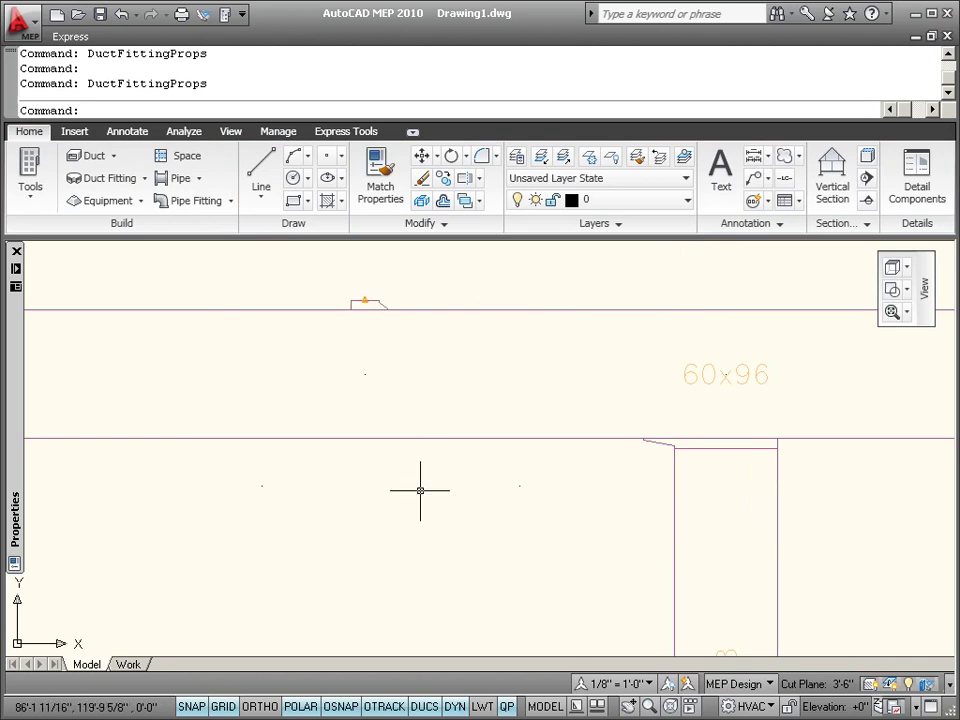
- Change the small takeoff's off-center side to Top in its duct fitting properties
{"action": "left_click", "coordinate": [372, 299]}
{"action": "right_click", "coordinate": [372, 299]}
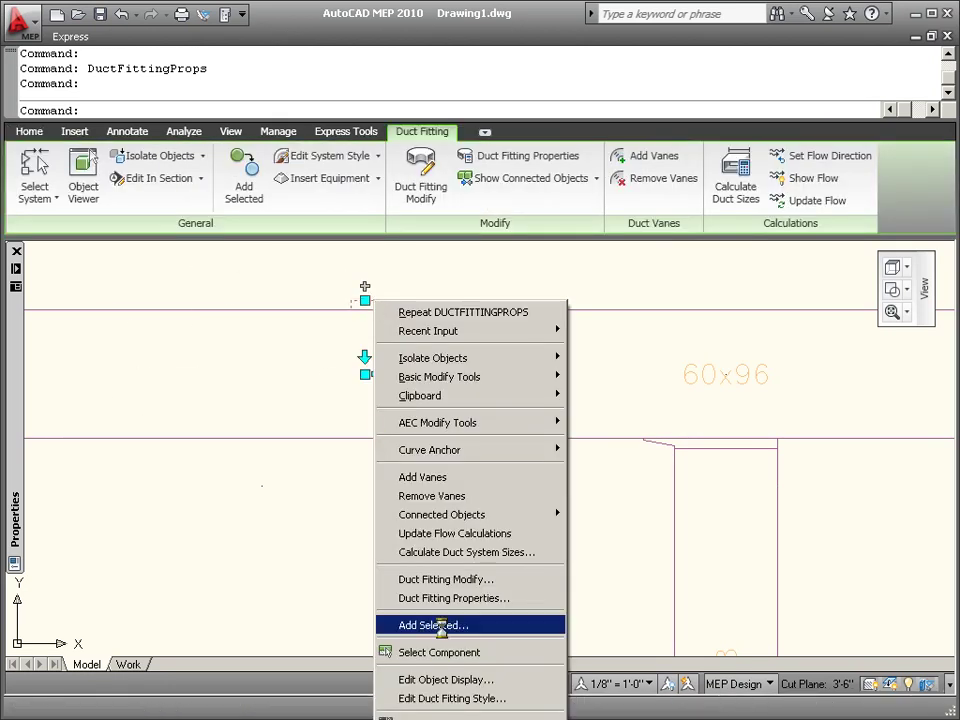
{"action": "left_click", "coordinate": [386, 598]}
{"action": "left_click", "coordinate": [265, 300]}
{"action": "left_click", "coordinate": [265, 300]}
{"action": "left_click", "coordinate": [264, 296]}
{"action": "left_click", "coordinate": [256, 327]}
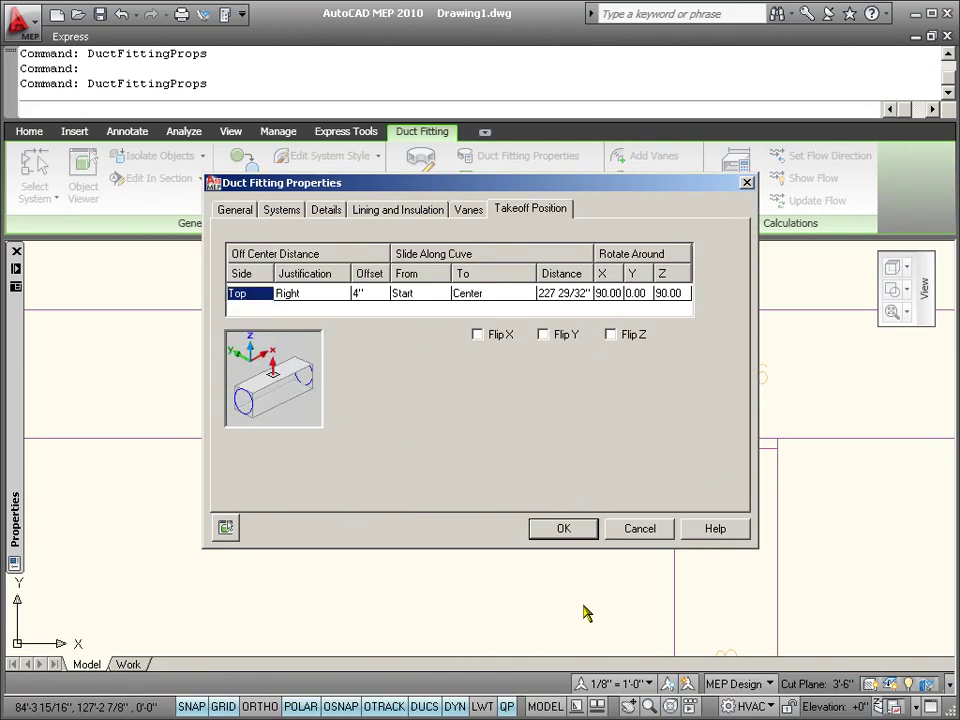
{"action": "left_click", "coordinate": [561, 531]}
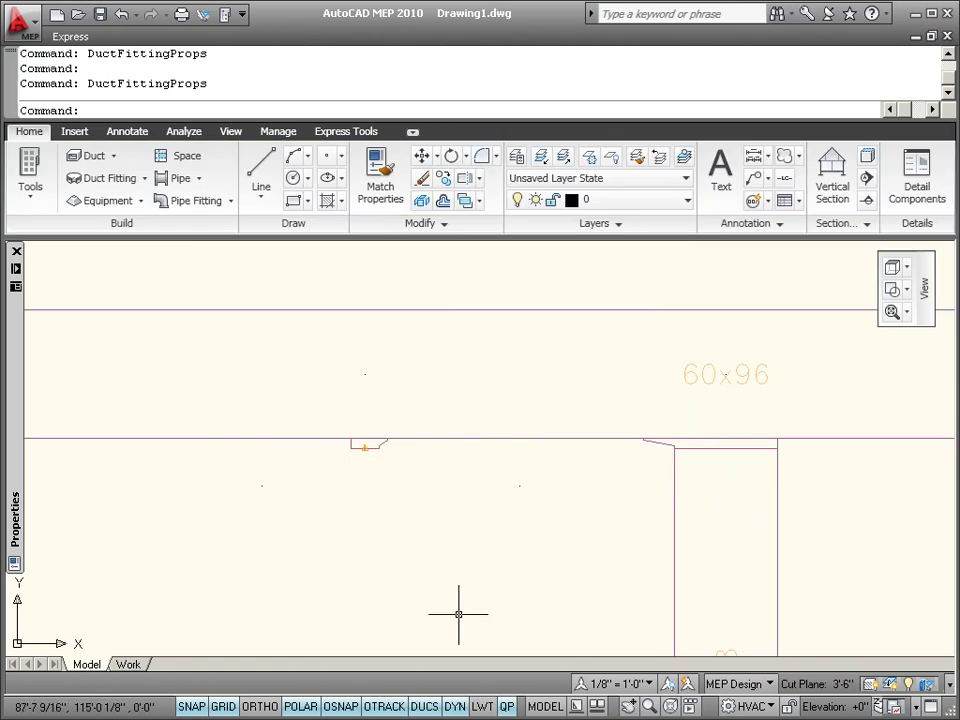
- Switch to the southwest isometric view and reapply the small takeoff's existing position settings
{"action": "left_click", "coordinate": [910, 268]}
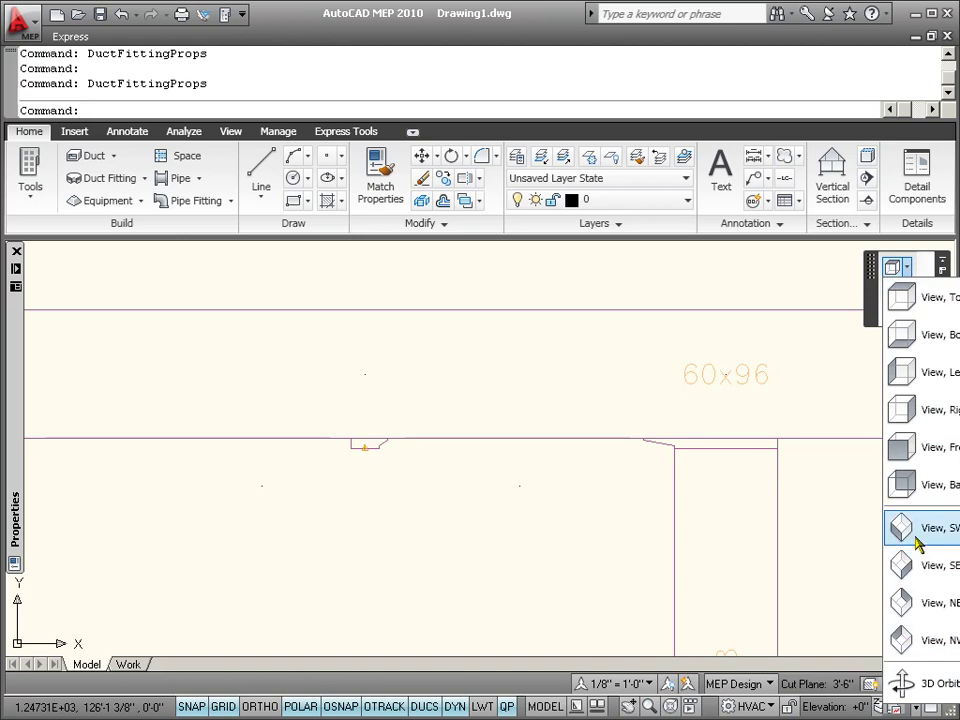
{"action": "left_click", "coordinate": [917, 530]}
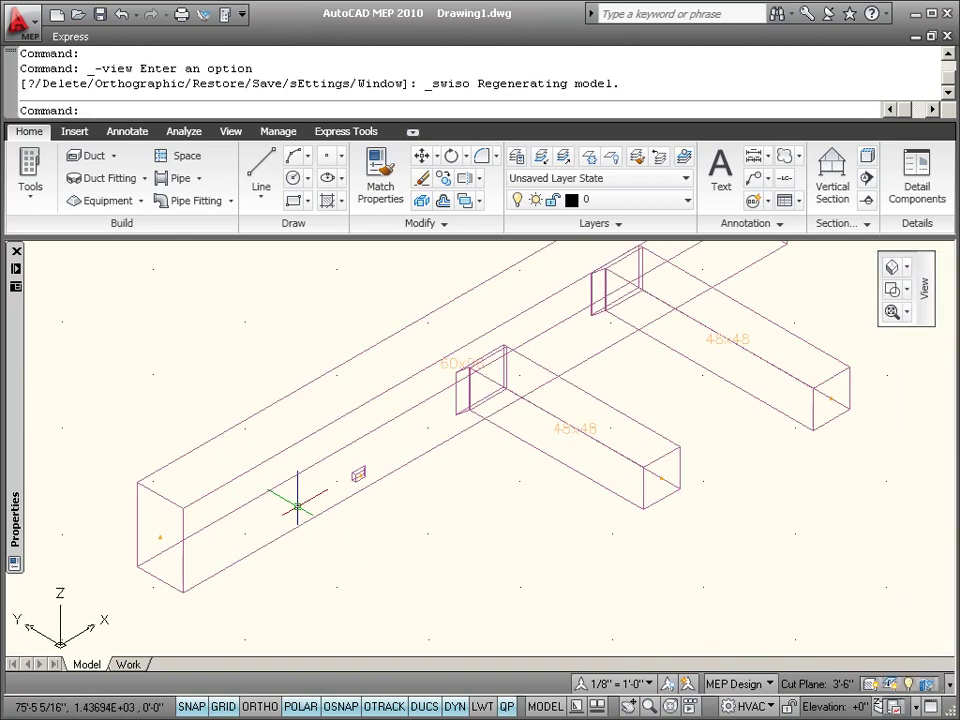
{"action": "scroll", "coordinate": [362, 458], "scroll_direction": "up", "scroll_amount": 6}
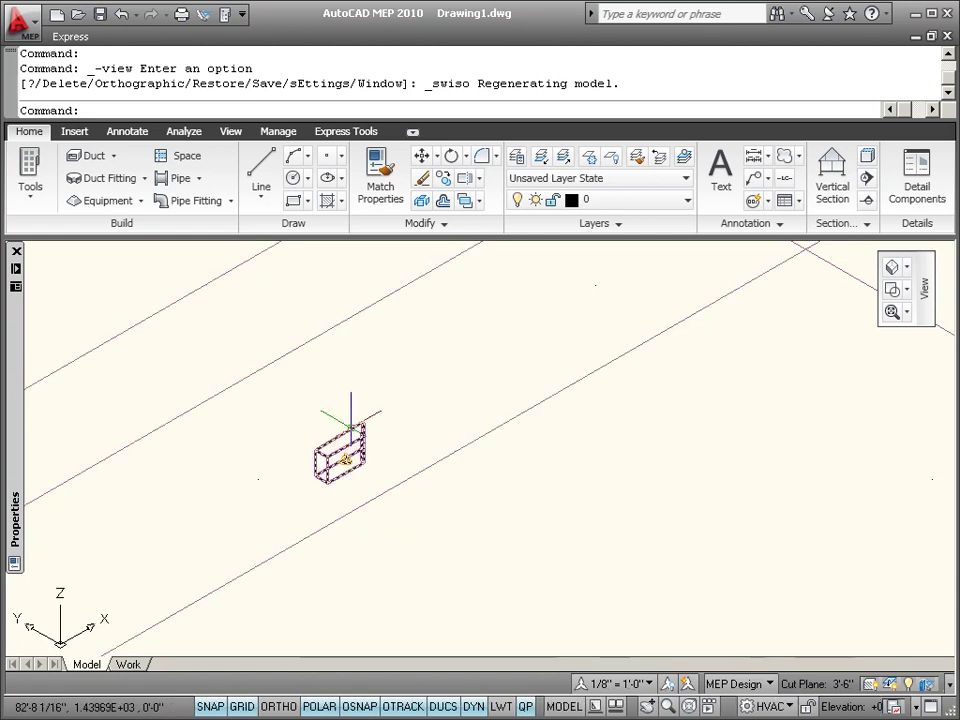
{"action": "left_click", "coordinate": [350, 420]}
{"action": "right_click", "coordinate": [352, 412]}
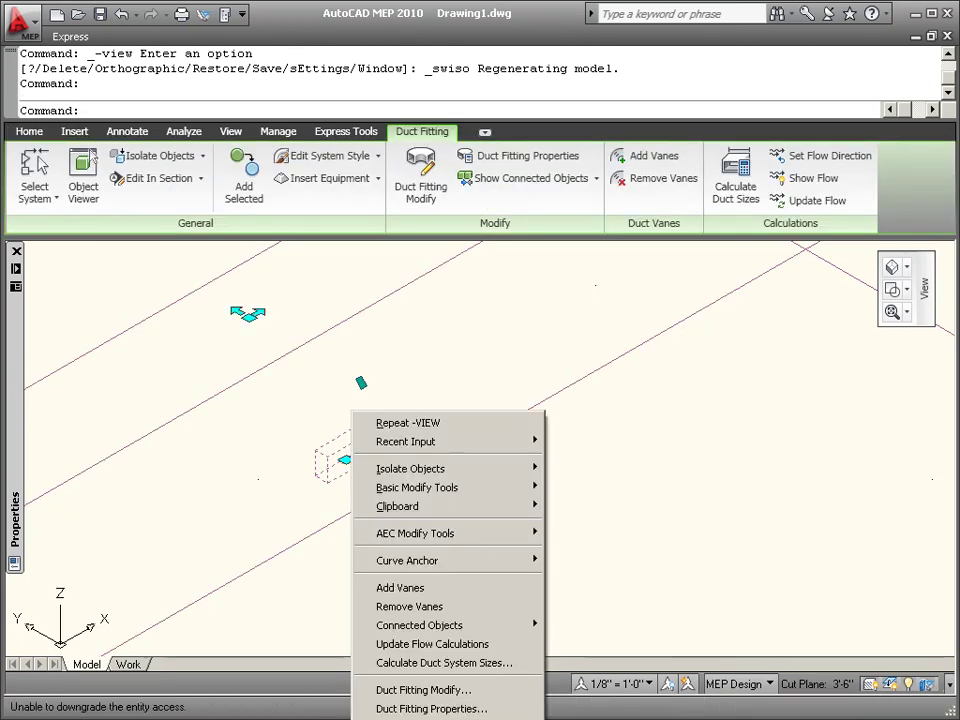
{"action": "left_click", "coordinate": [431, 708]}
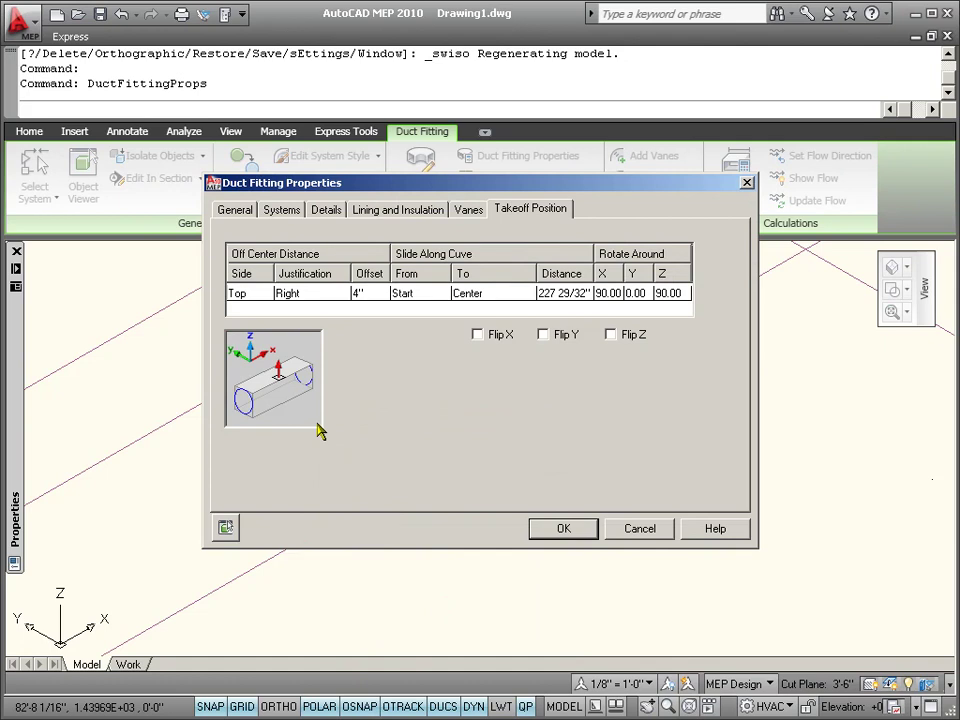
{"action": "left_click", "coordinate": [561, 527]}
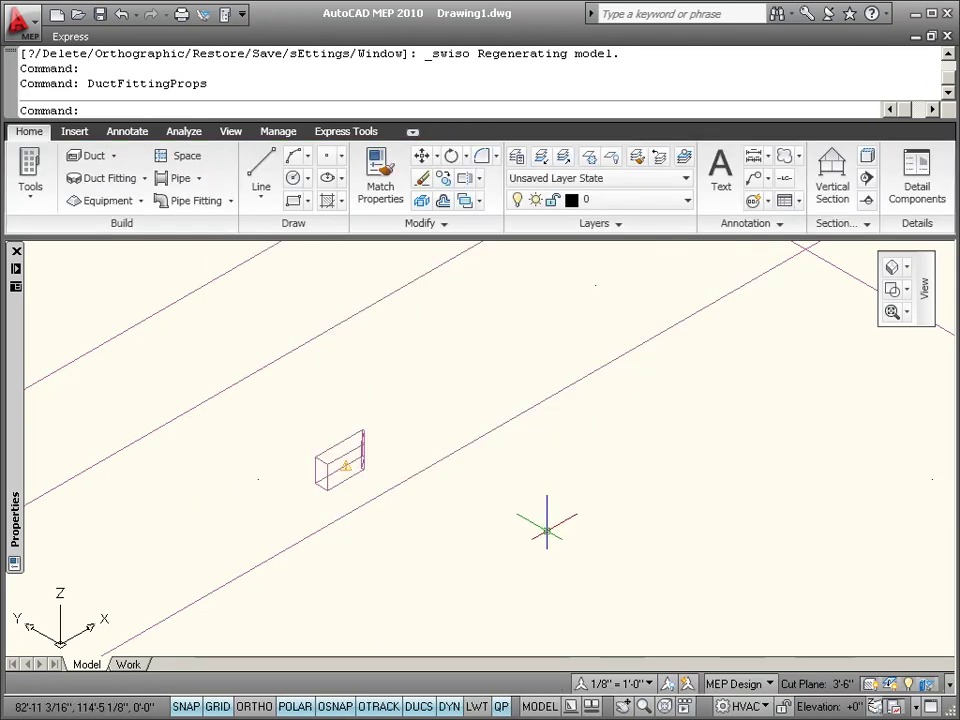
- Examine the anchor settings of the takeoff fitting that connects the nearest 48x48 branch to the main duct
{"action": "scroll", "coordinate": [250, 515], "scroll_direction": "down", "scroll_amount": 2}
{"action": "scroll", "coordinate": [320, 460], "scroll_direction": "down", "scroll_amount": 2}
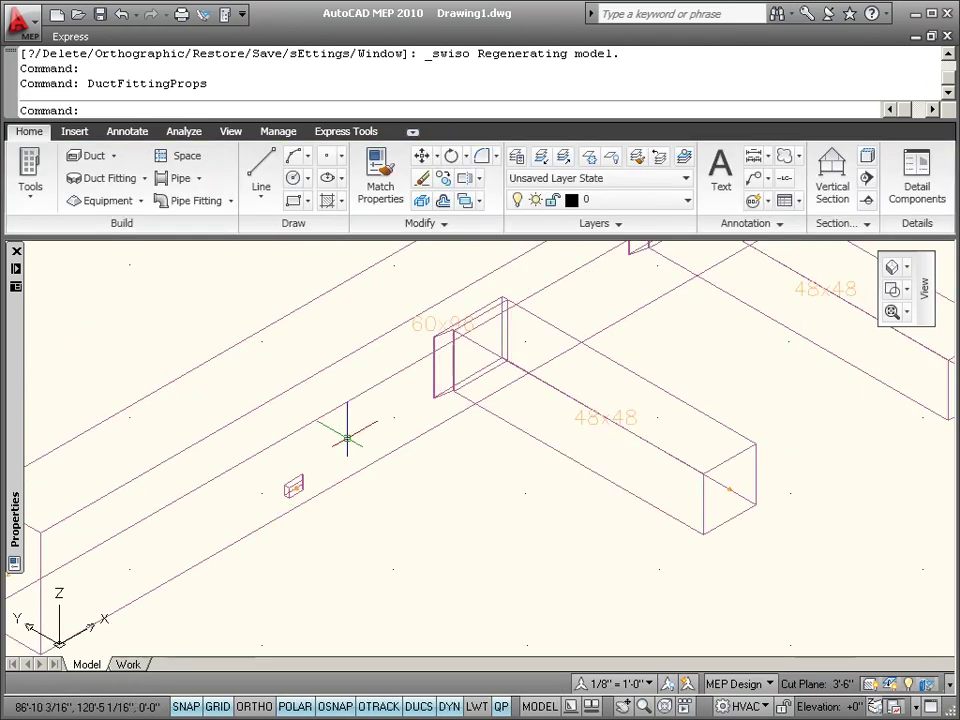
{"action": "left_click", "coordinate": [437, 388]}
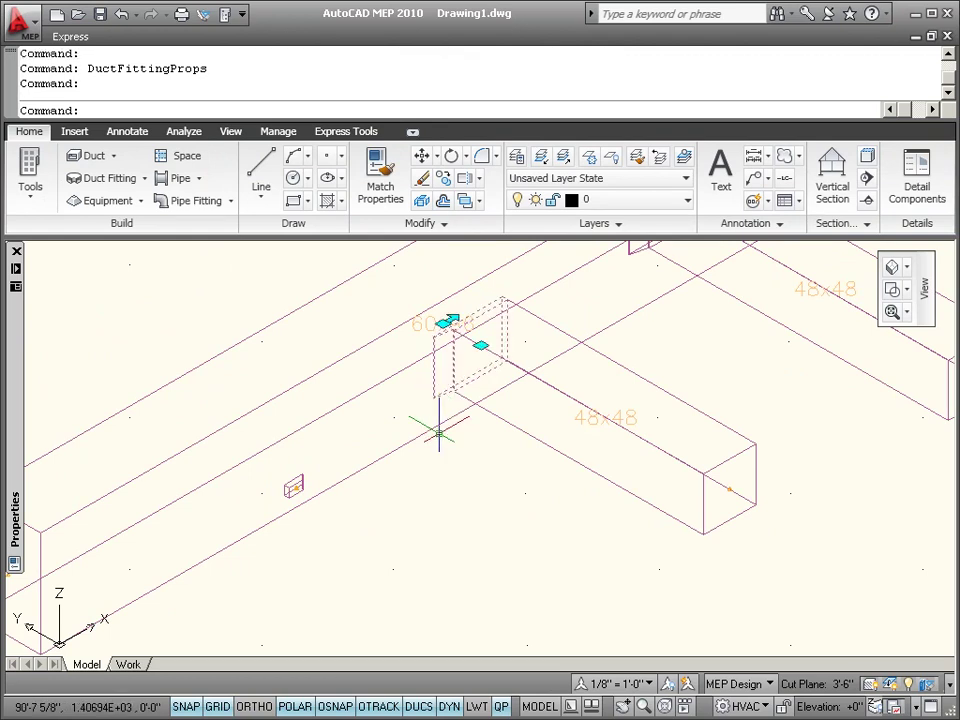
{"action": "right_click", "coordinate": [462, 494]}
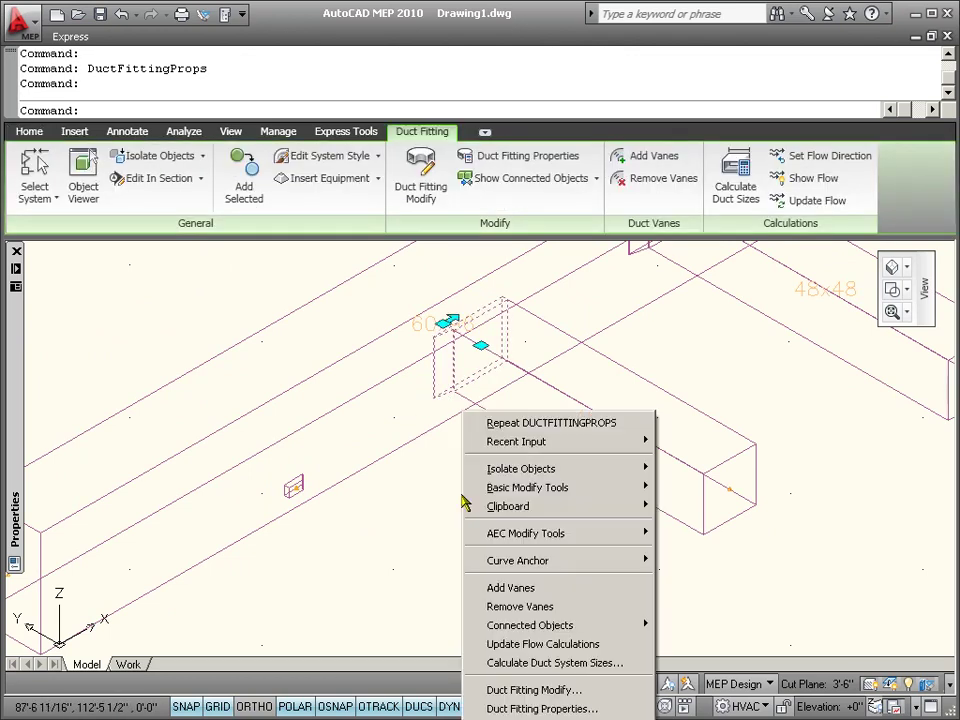
{"action": "left_click", "coordinate": [531, 709]}
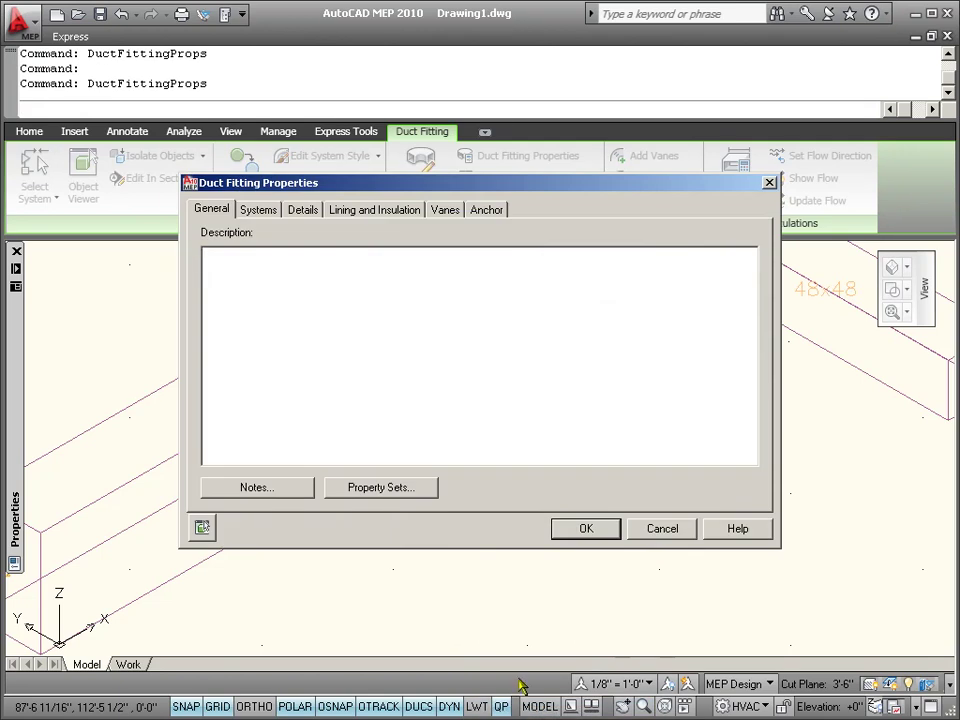
{"action": "left_click", "coordinate": [489, 219]}
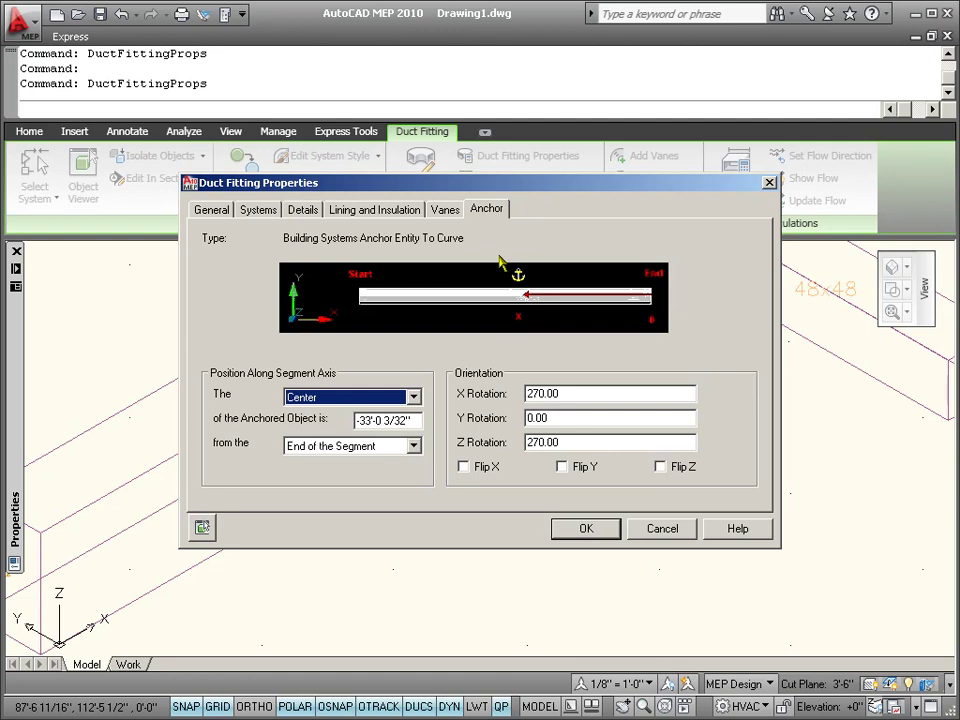
{"action": "left_click", "coordinate": [588, 531]}
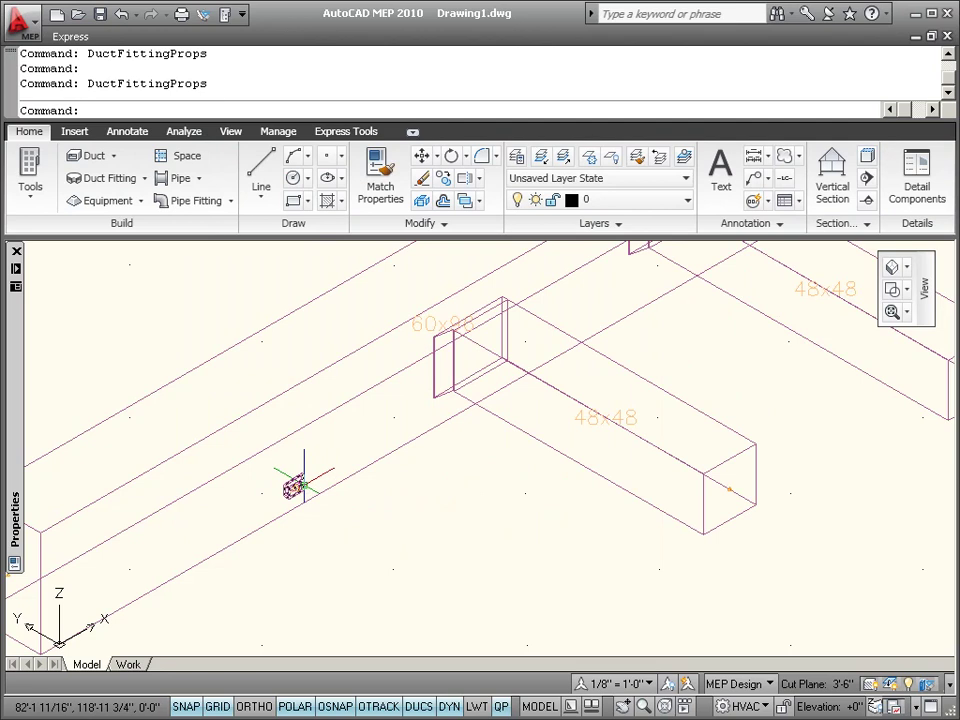
- Start adding a duct from the open end of the small takeoff on the main duct
{"action": "left_click", "coordinate": [304, 488]}
{"action": "left_click", "coordinate": [297, 489]}
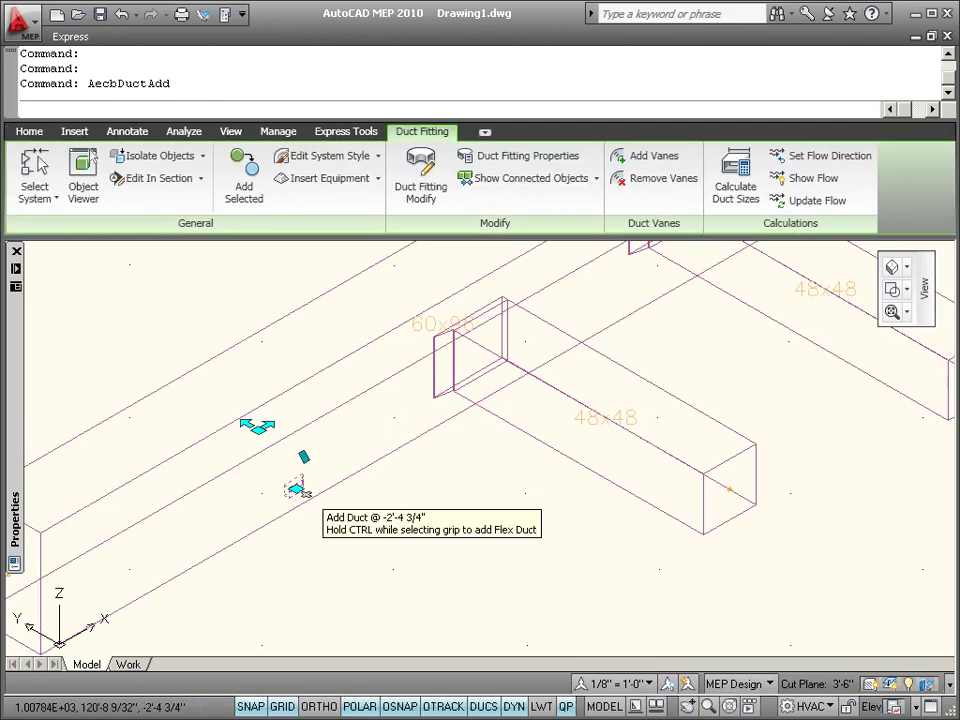